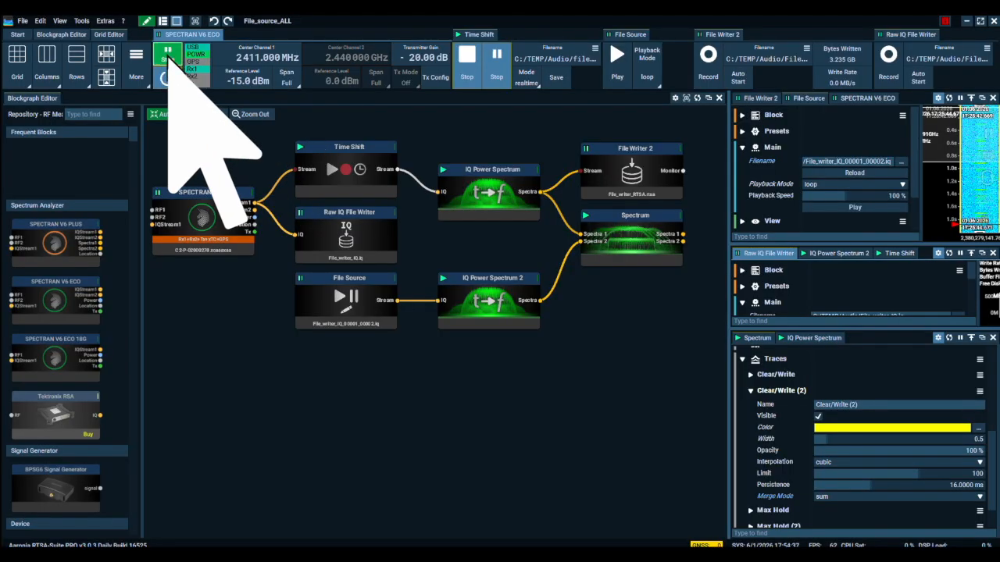
Start the SPECTRAN V6 ECO stream and begin recording with the Raw IQ File Writer.
click(167, 53)
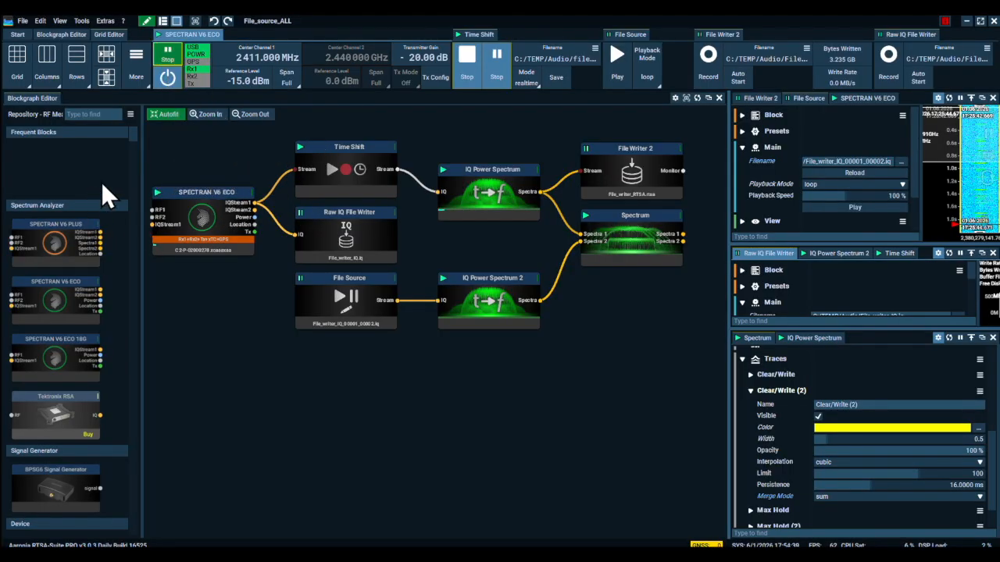
click(70, 115)
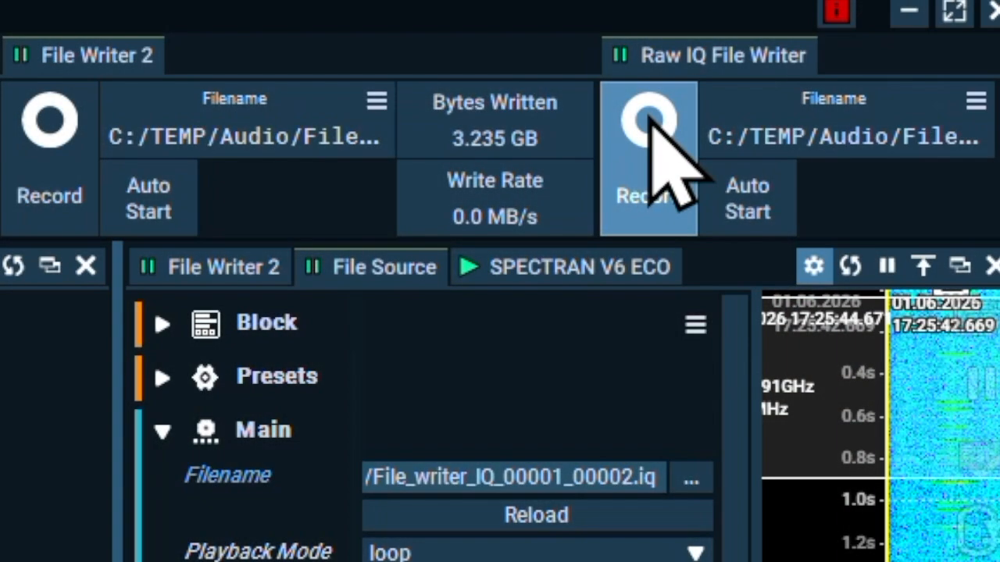
click(649, 125)
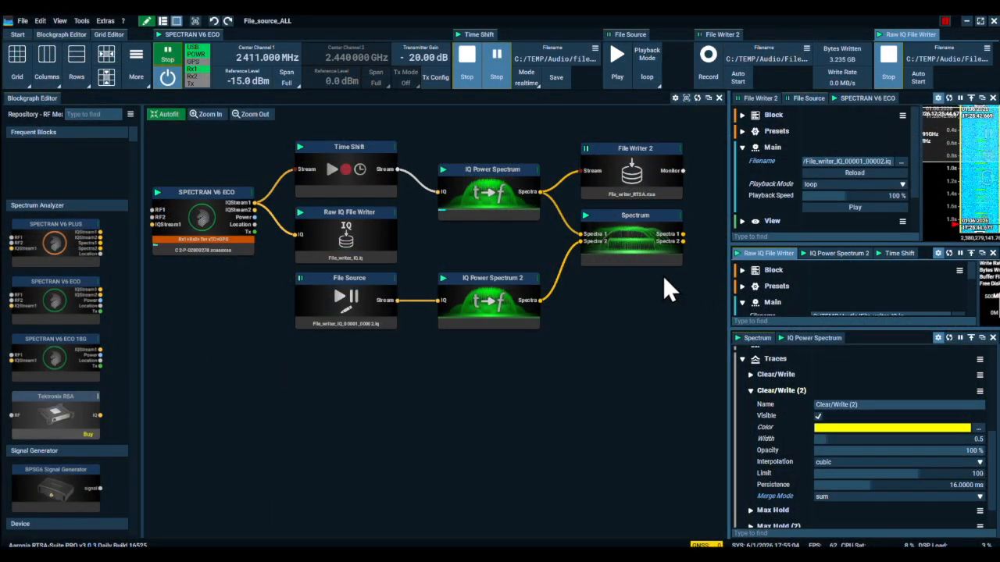
Enlarge the Raw IQ File Writer pane to show its full settings and write-rate graphs, and stop its recording.
drag(729, 273, 539, 273)
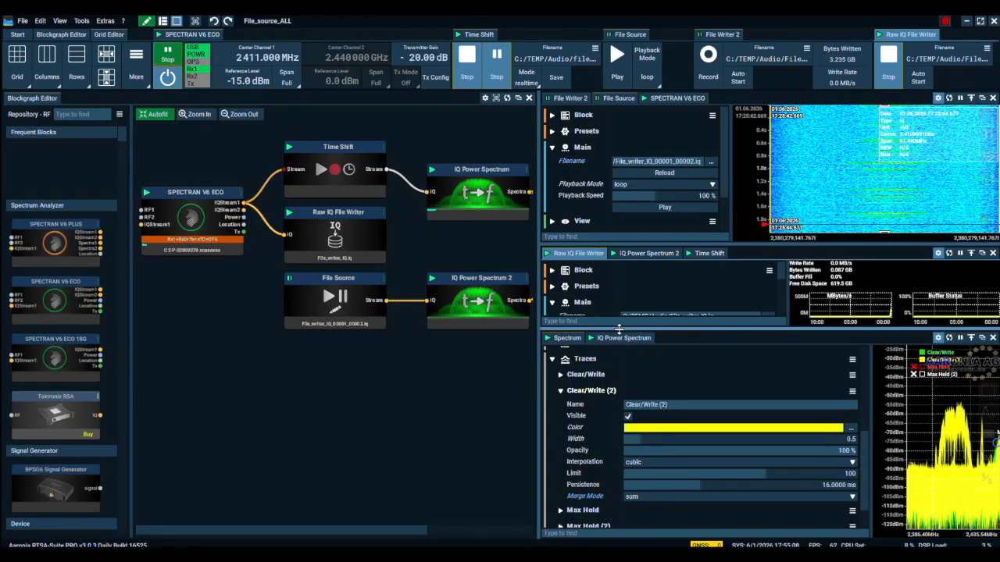
drag(619, 331, 627, 501)
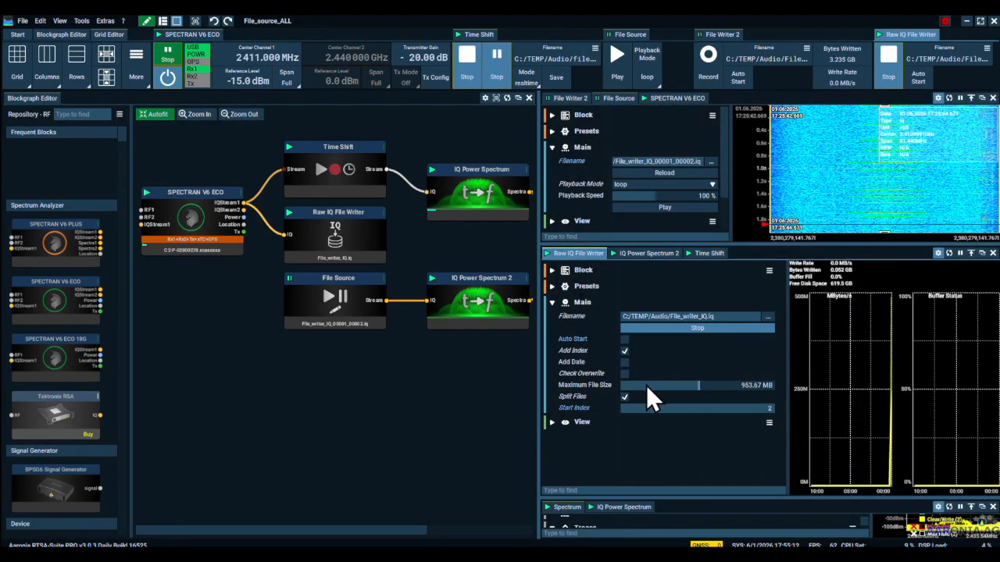
click(887, 56)
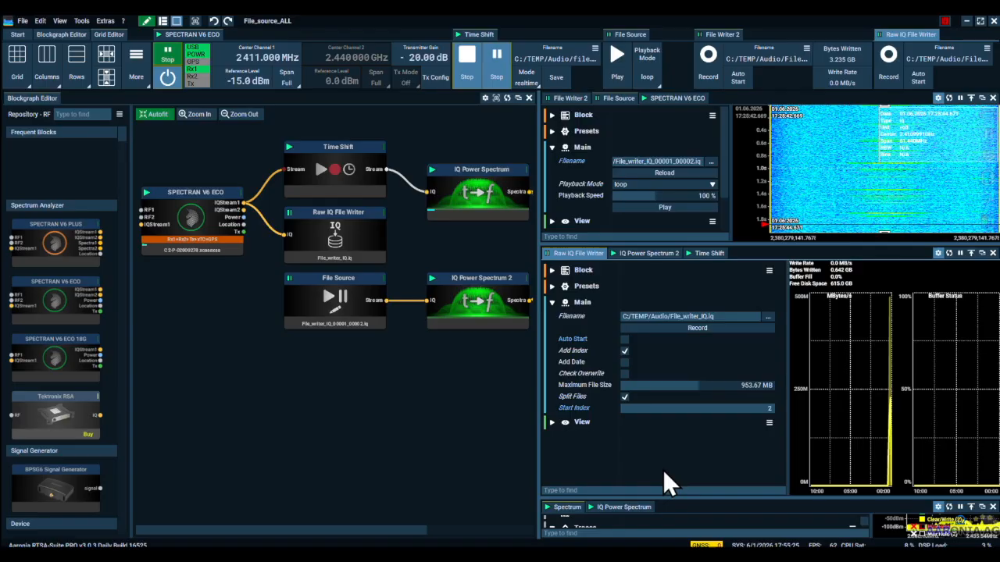
Display the File Writer 2 settings, record the power spectra to File_writer_RTSA.rtsa, and stop the recording.
drag(646, 497, 727, 386)
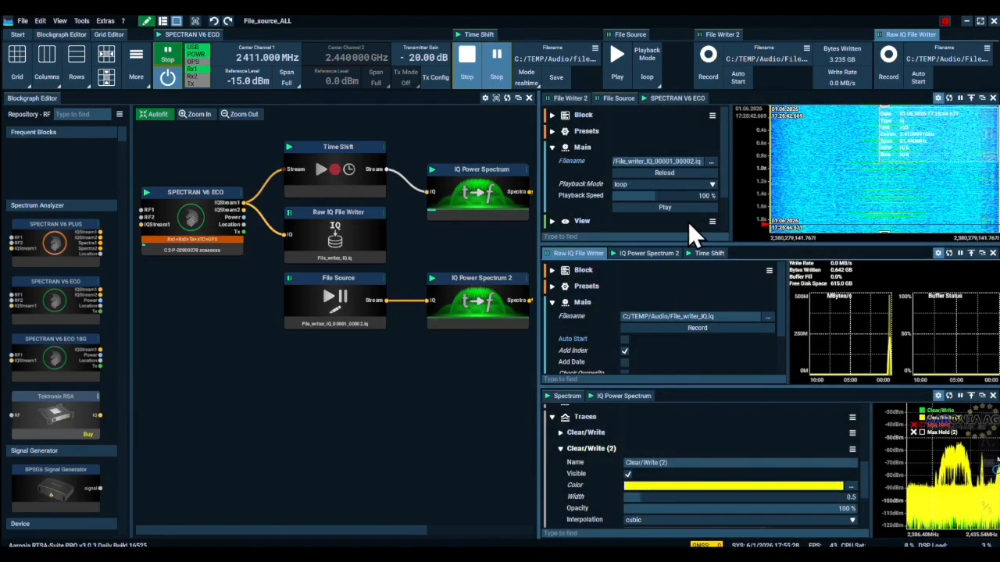
click(568, 100)
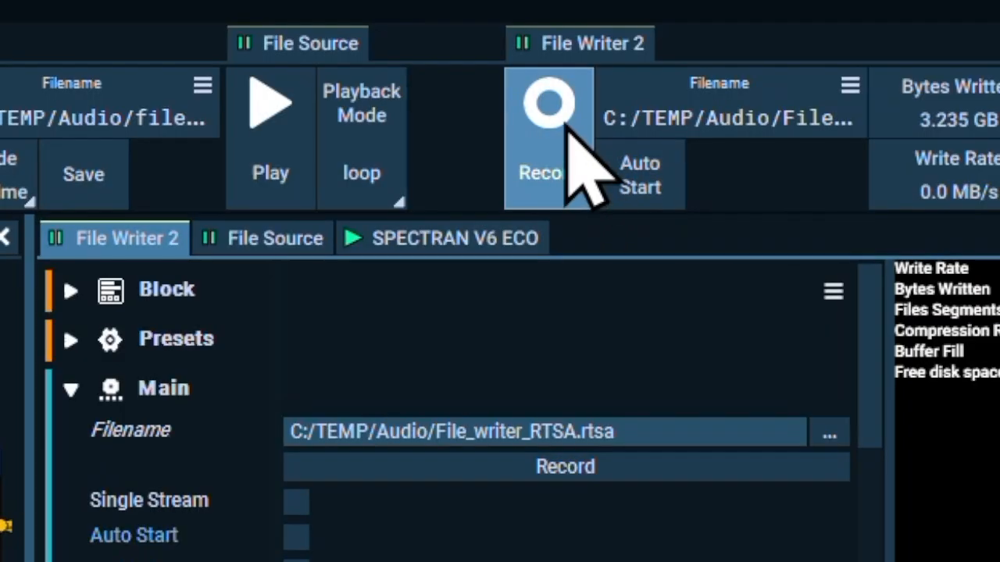
click(558, 122)
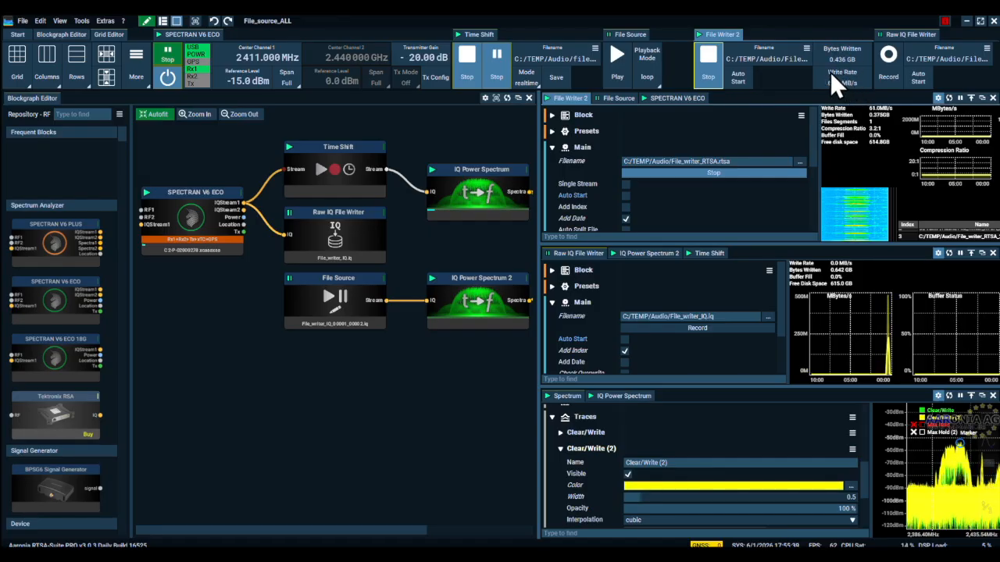
drag(538, 281, 691, 281)
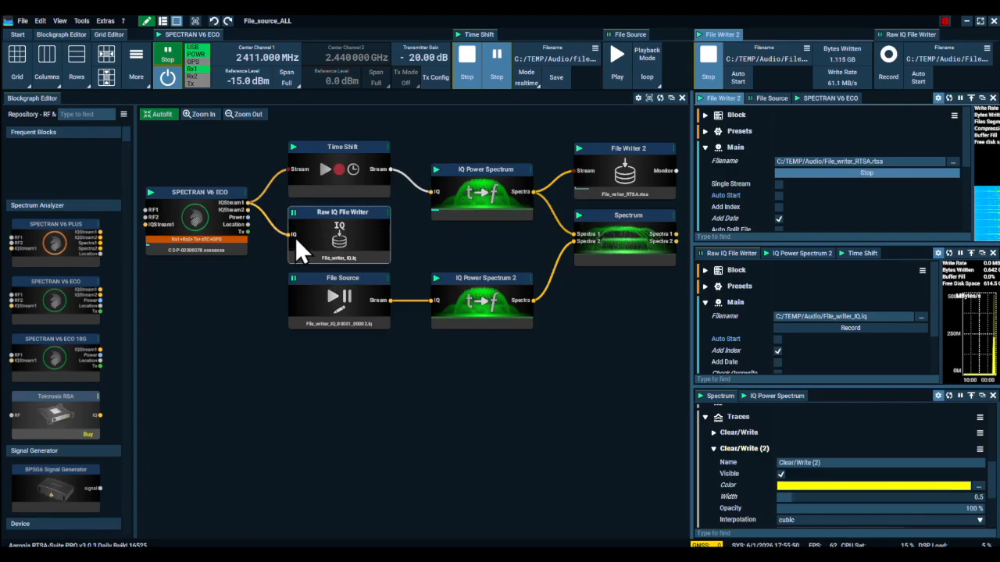
click(713, 64)
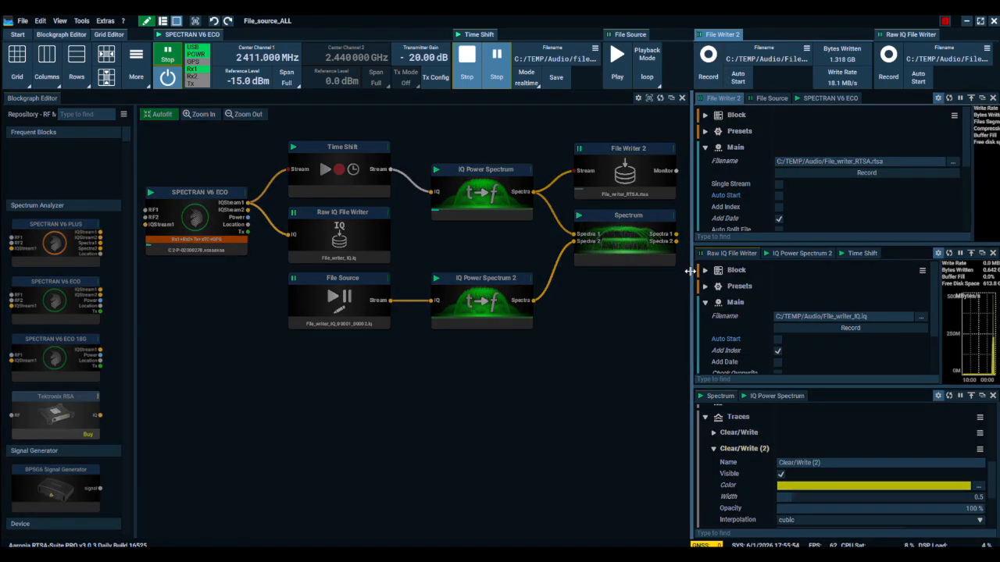
Enlarge the Time Shift block's settings and waterfall, stop its recording and save the buffered data to file.
drag(690, 271, 424, 246)
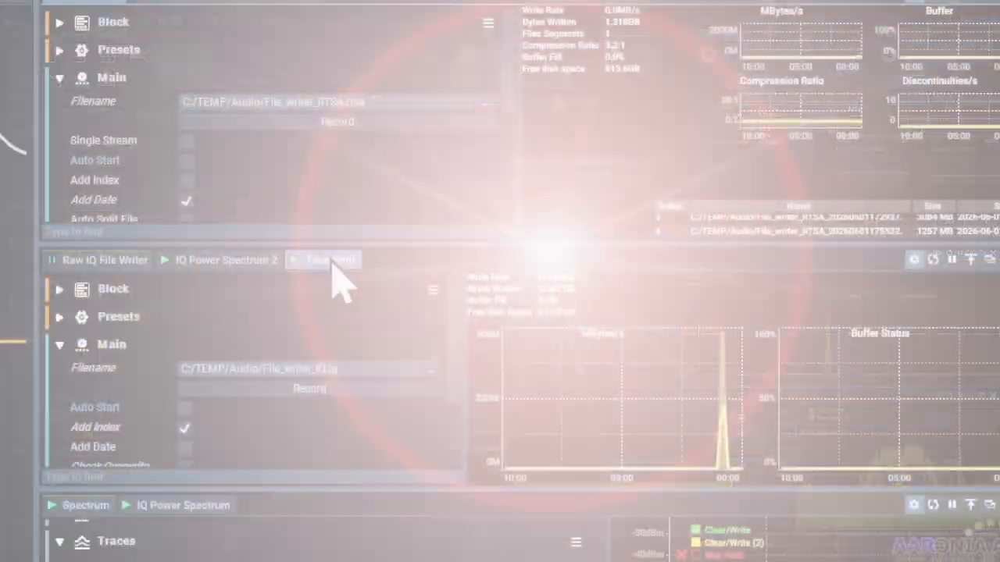
click(594, 253)
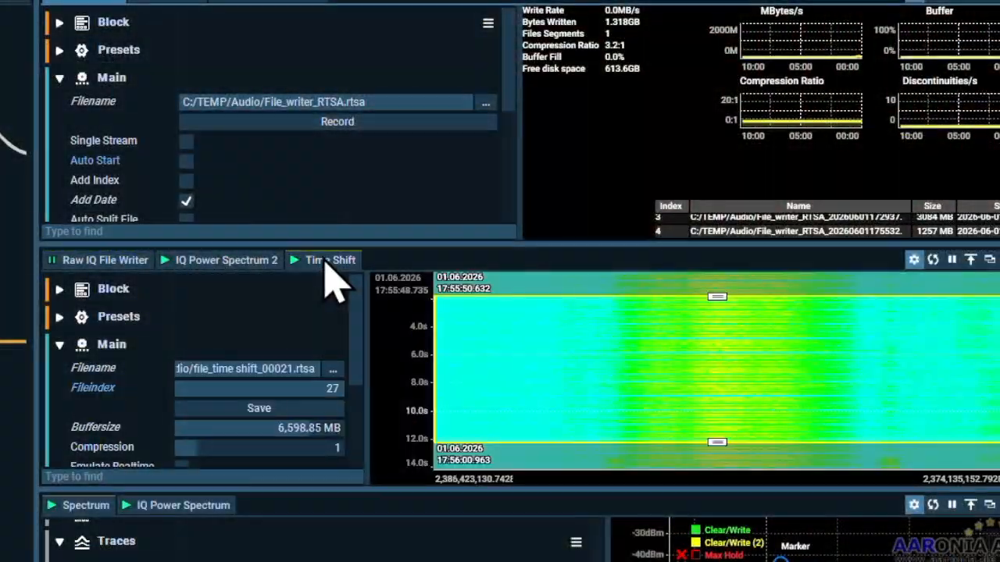
drag(359, 242, 364, 56)
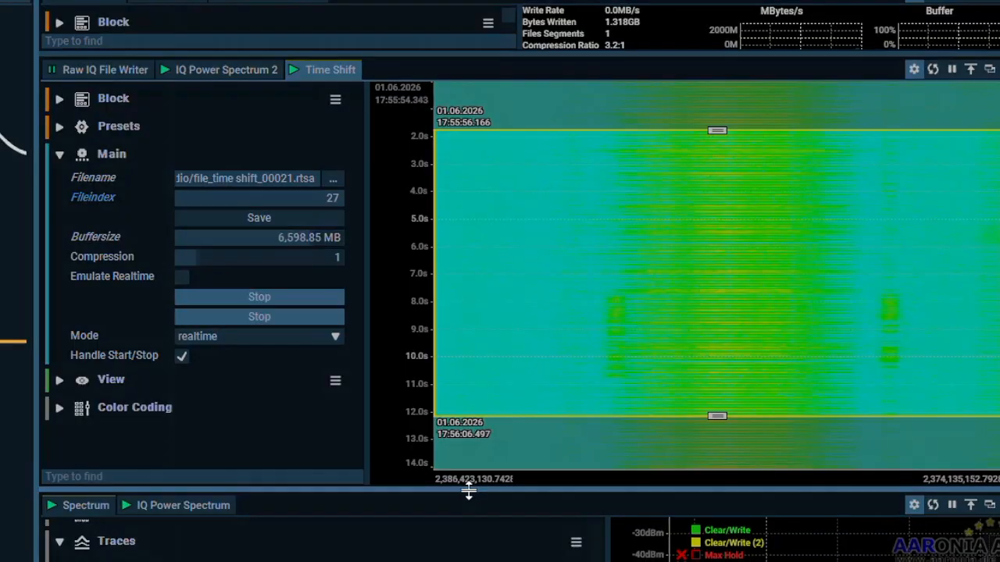
drag(470, 490, 465, 556)
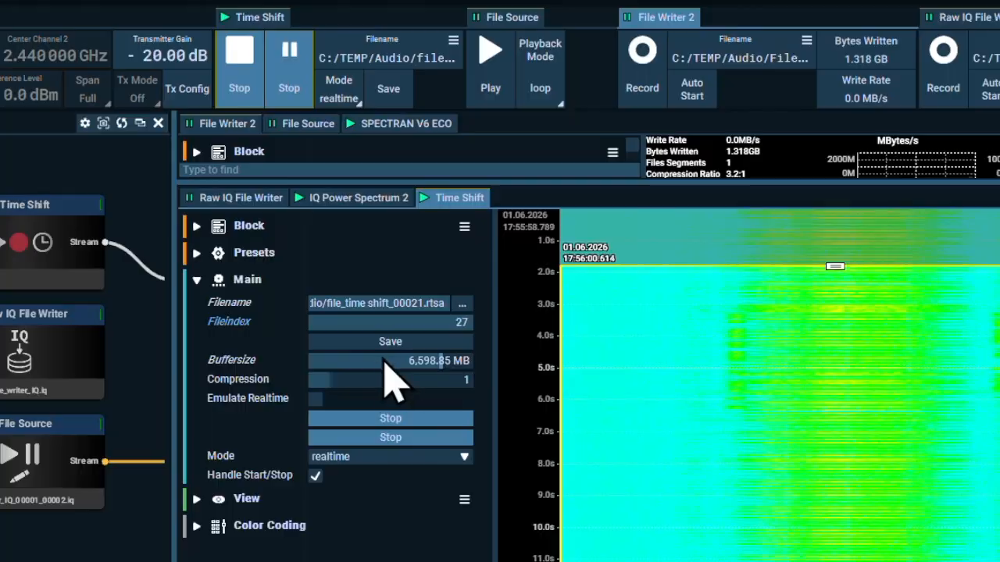
click(239, 61)
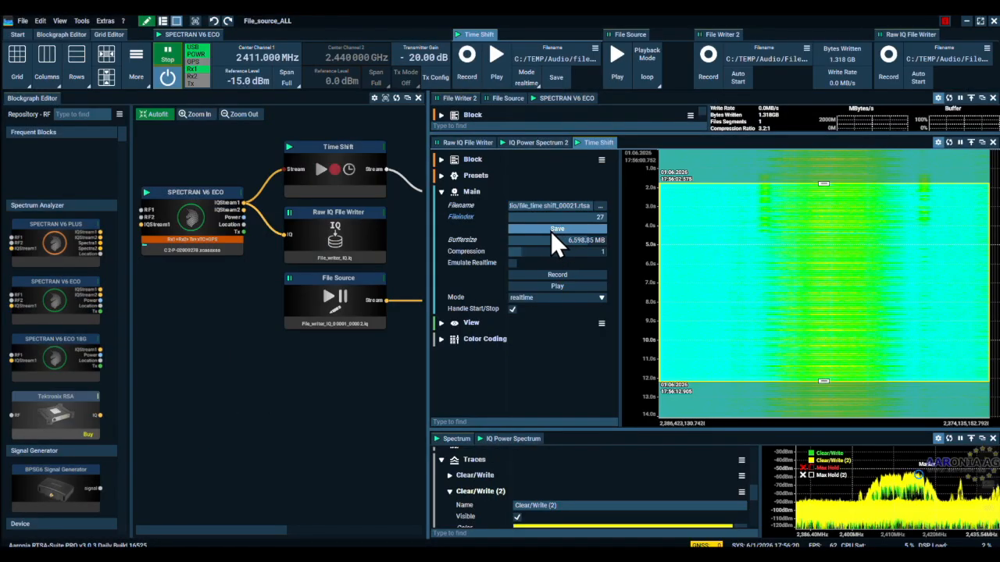
click(550, 231)
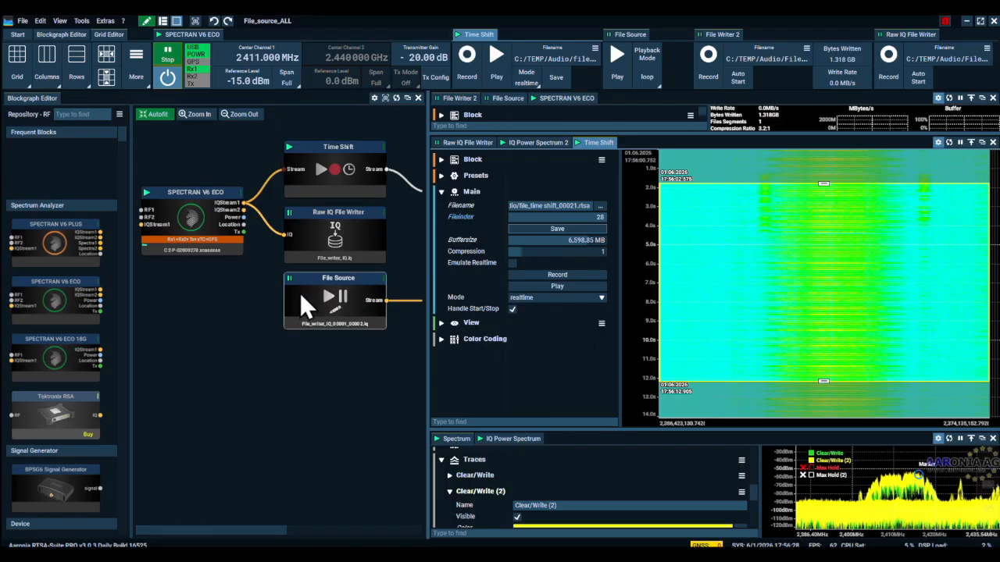
Show the File Source settings and examine the available playback modes.
mouse_move(428, 309)
mouse_down()
mouse_move(614, 312)
mouse_move(412, 312)
mouse_up()
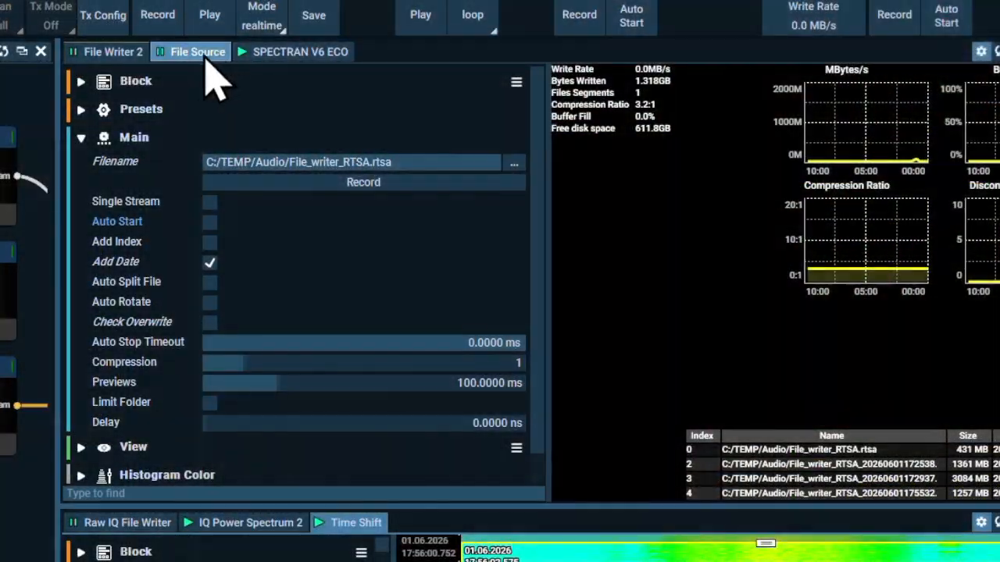
click(197, 53)
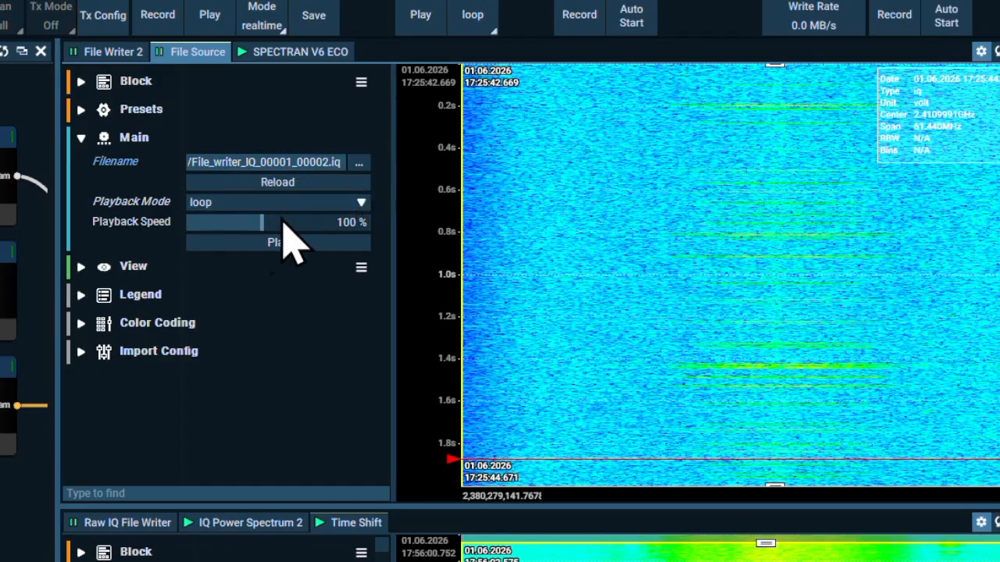
click(222, 203)
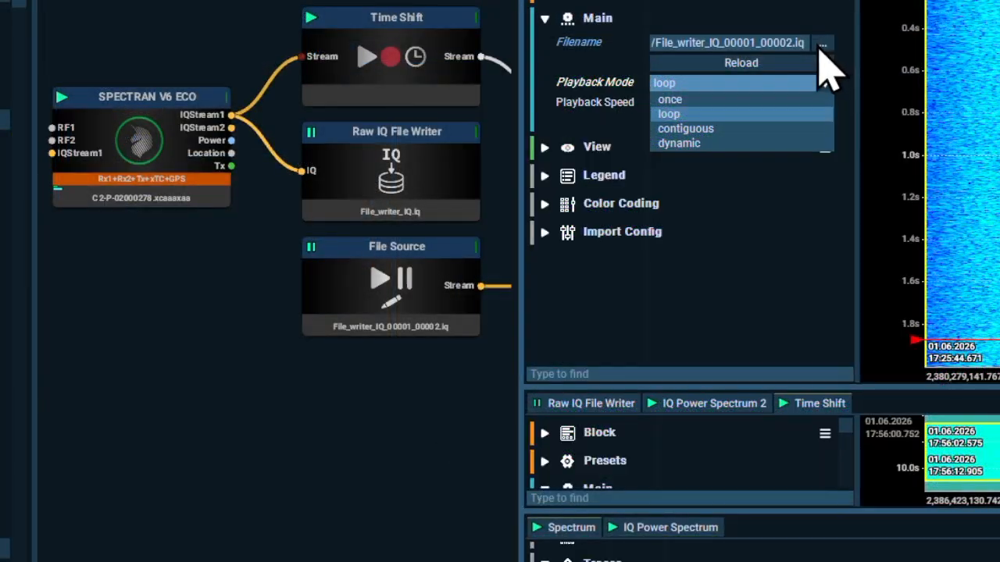
Load the recording file_time shift_00021_00027.rtsa from the TEMP/Audio folder into the File Source.
click(359, 162)
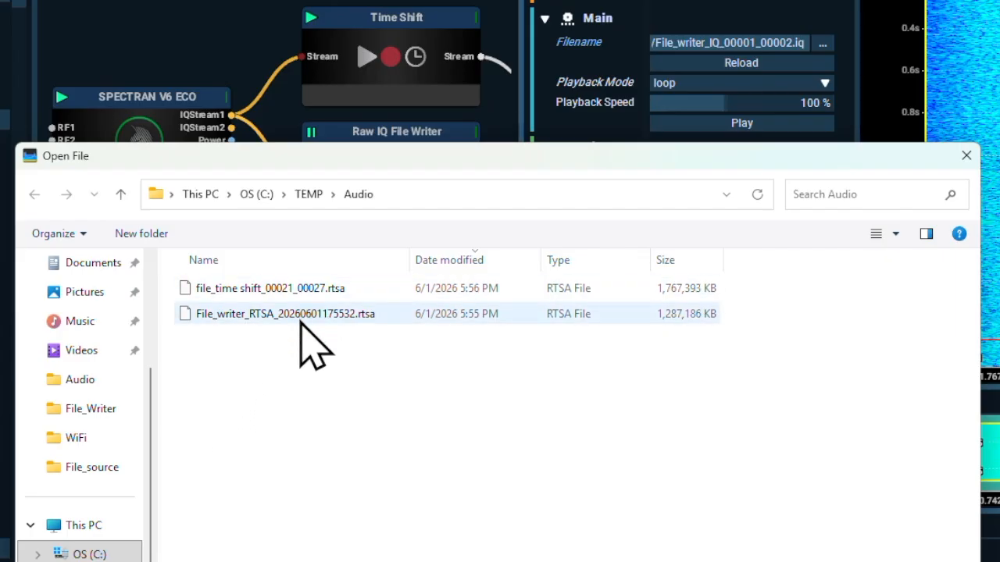
drag(451, 164, 509, 364)
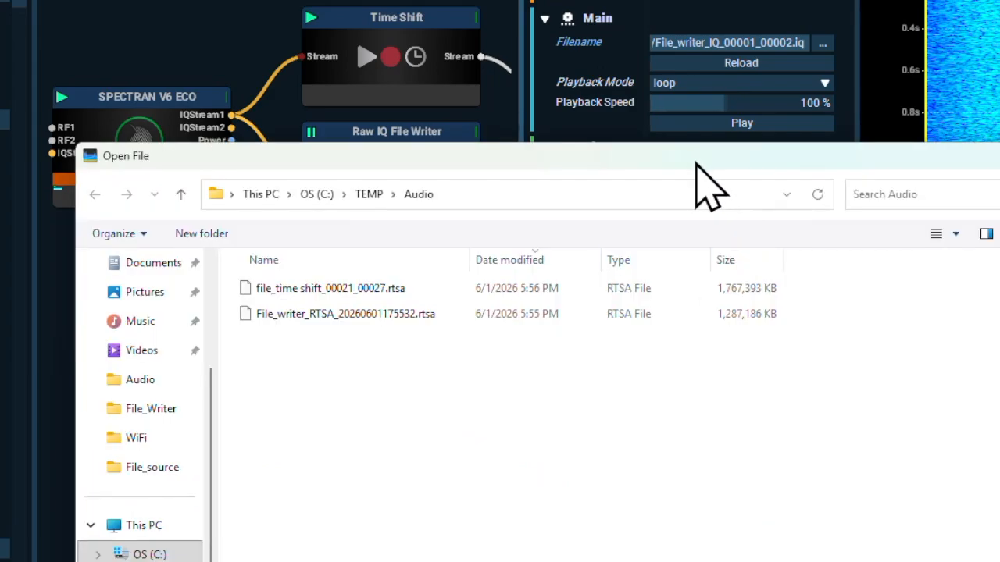
drag(696, 163, 679, 142)
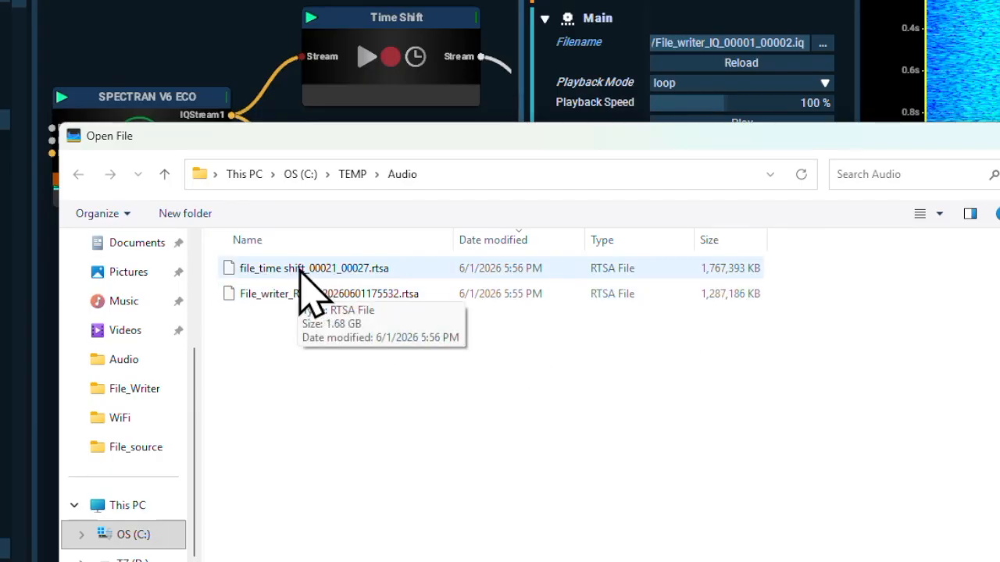
drag(660, 135, 638, 210)
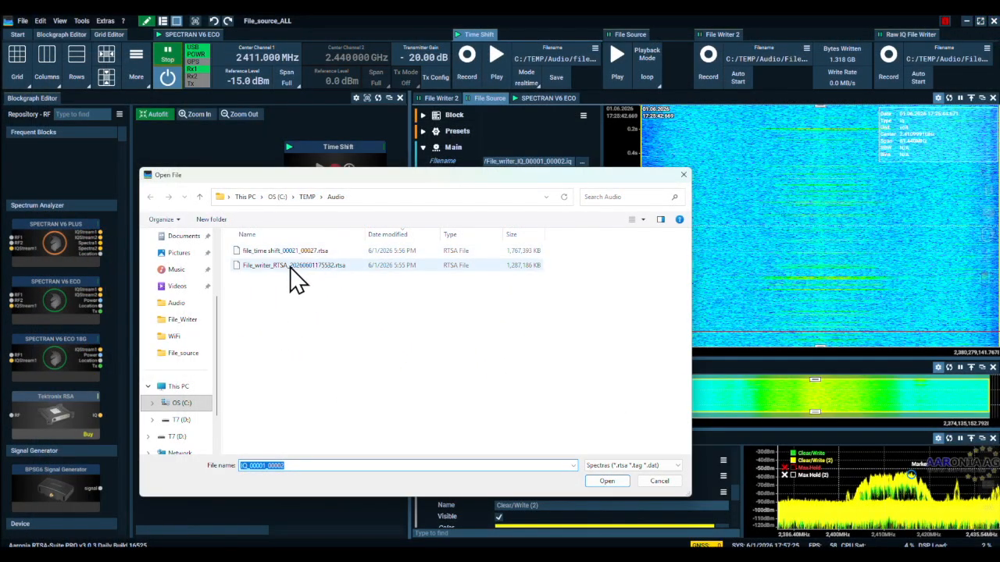
click(284, 251)
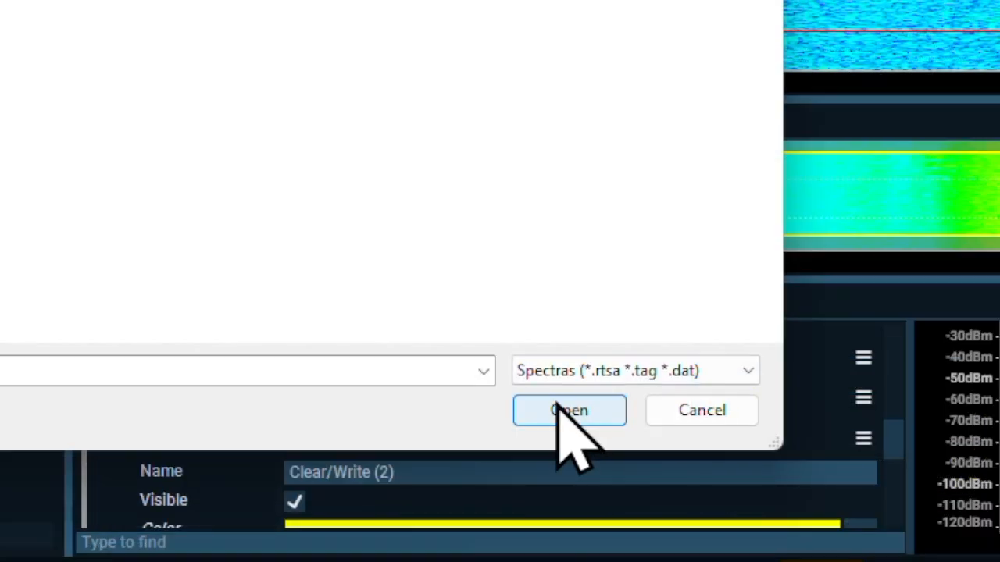
click(550, 366)
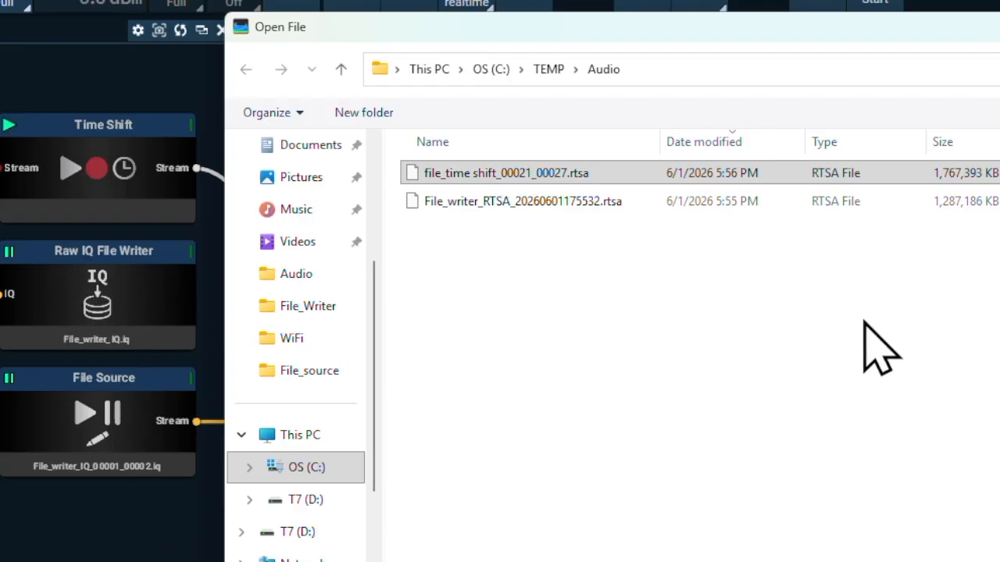
click(625, 178)
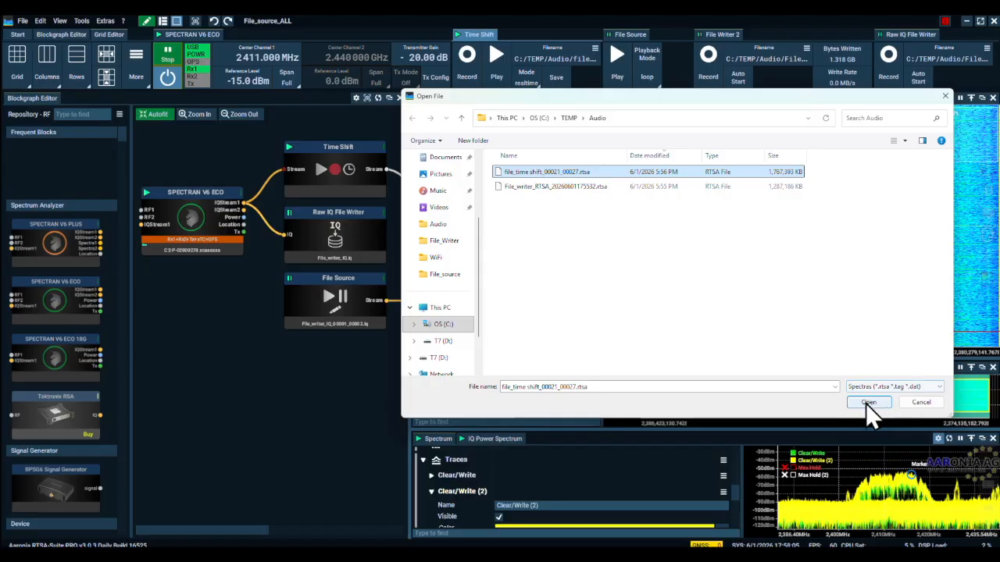
click(867, 403)
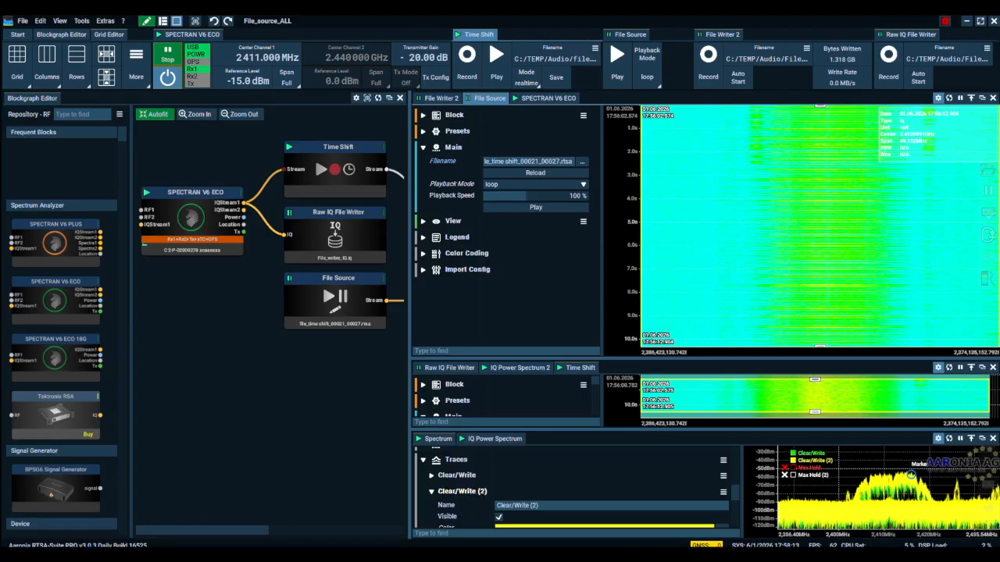
Start playback of the loaded recording in the File Source and widen the block graph area.
key(ctrl+shift+Escape)
drag(676, 73, 641, 85)
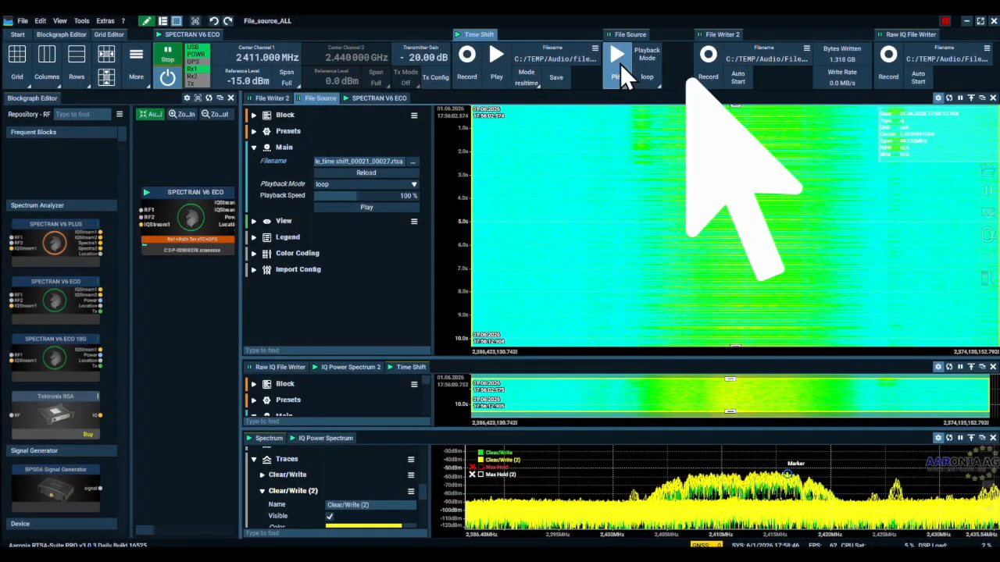
click(620, 63)
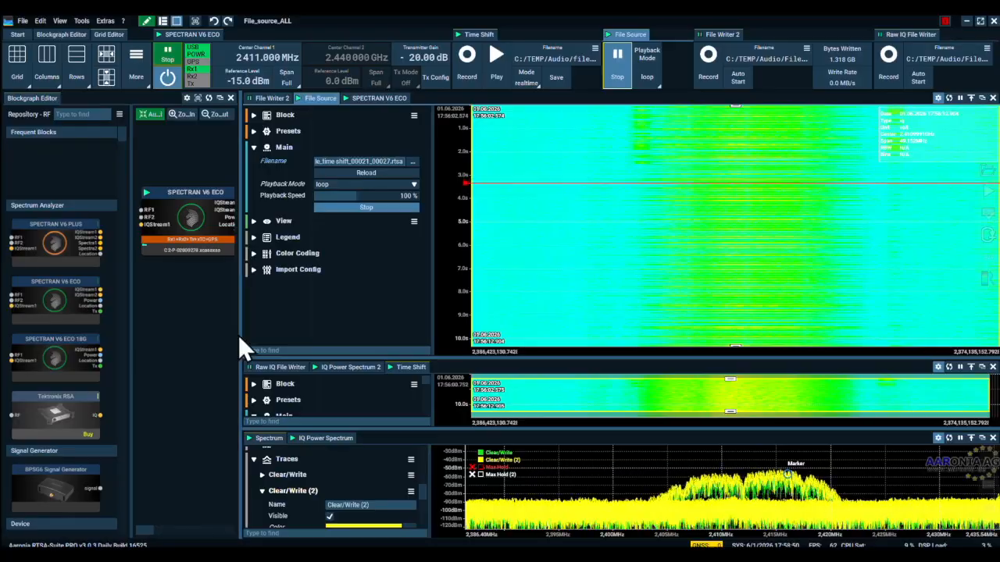
drag(239, 329, 422, 343)
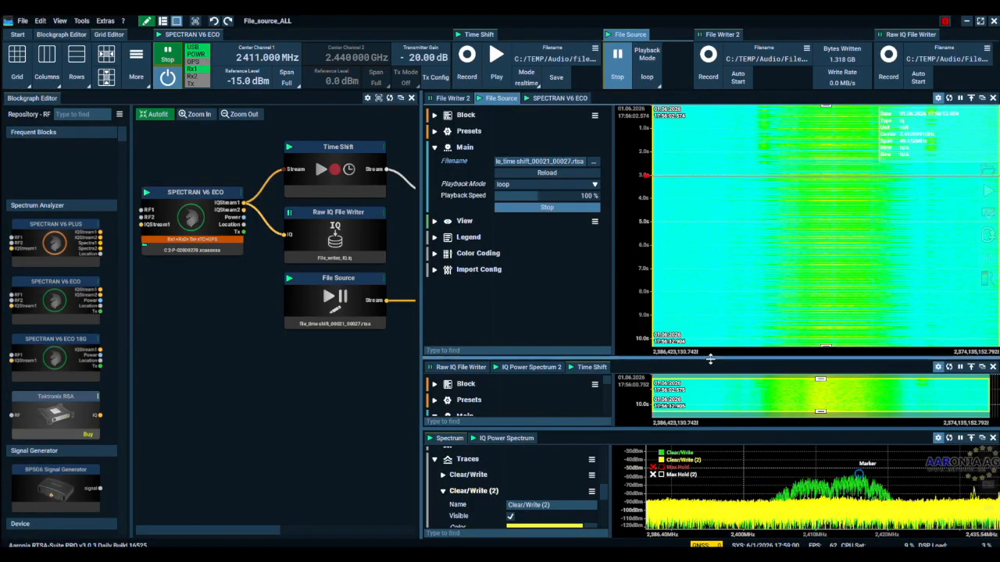
Check the File Source playback mode choices, keeping loop, and stop and restart the playback.
click(646, 74)
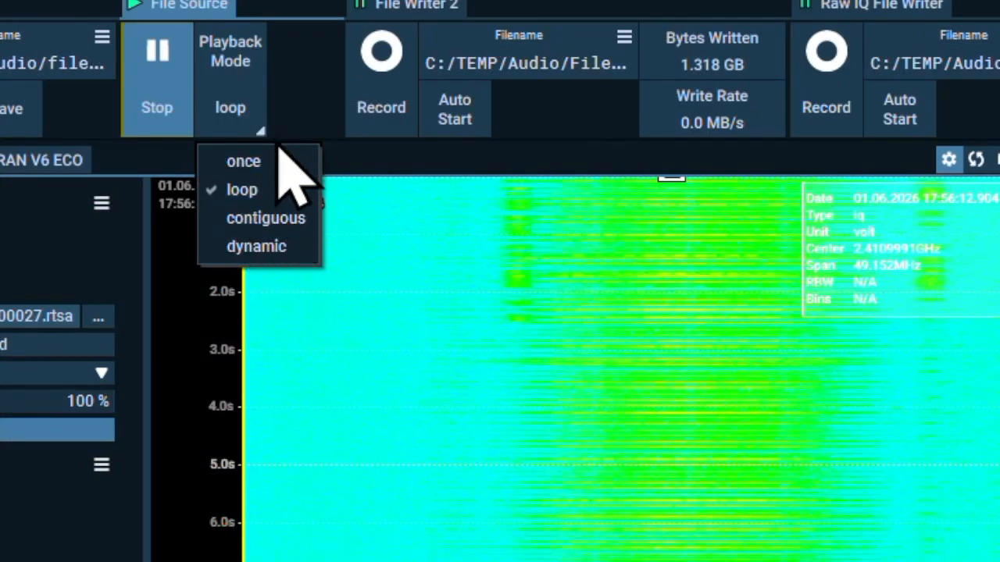
click(292, 76)
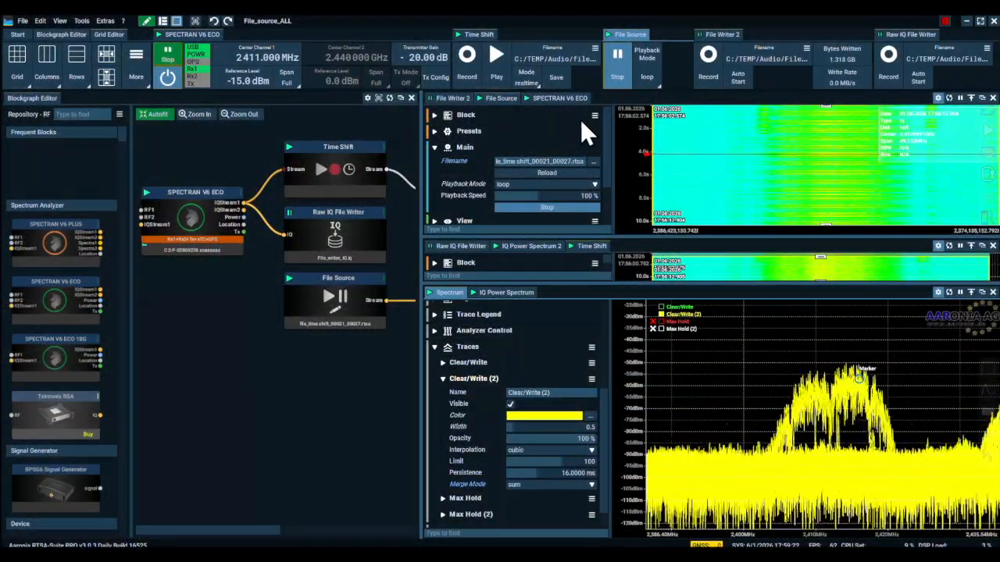
click(618, 62)
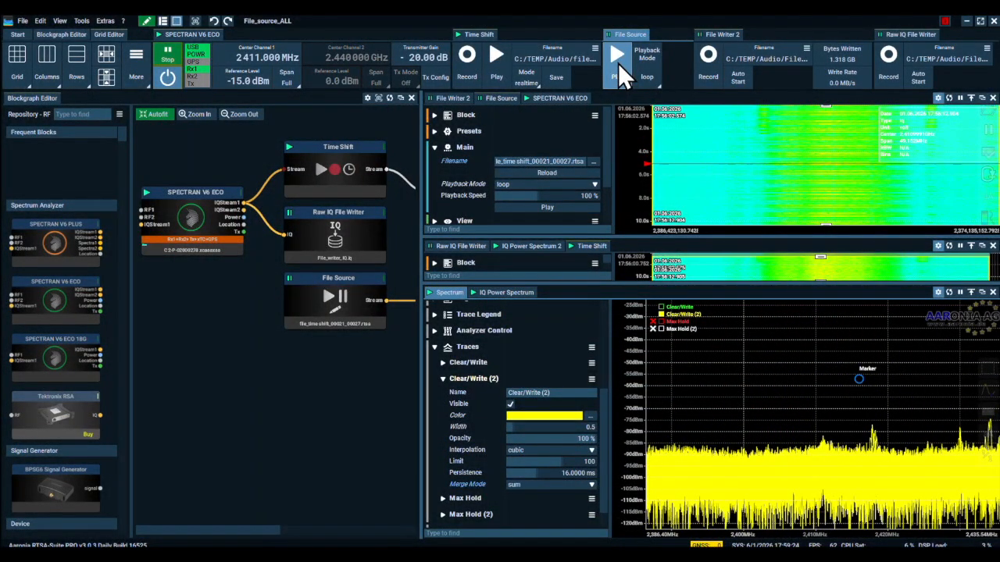
click(614, 58)
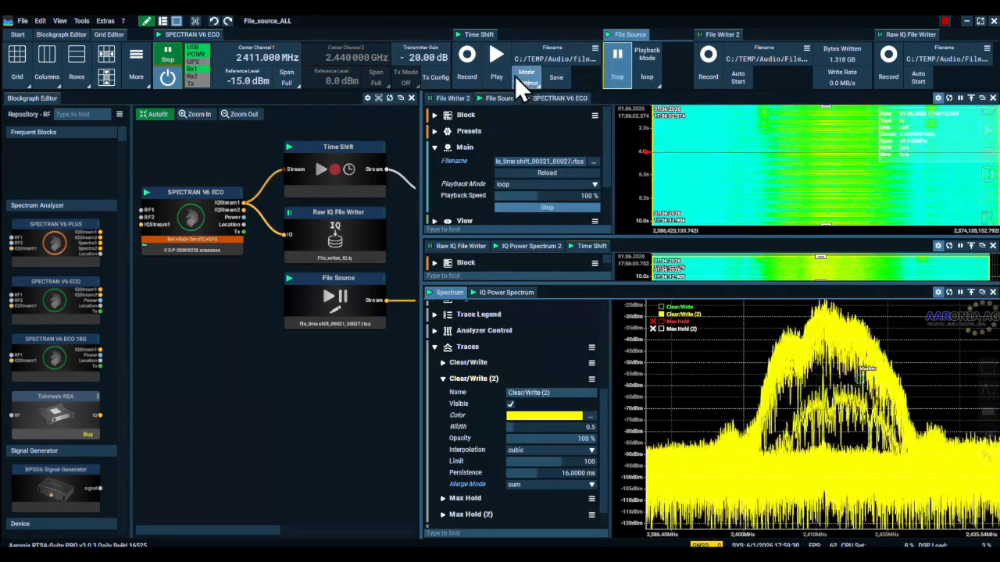
Start the Time Shift stream and show the green Clear/Write trace in the spectrum alongside the file playback trace.
click(484, 58)
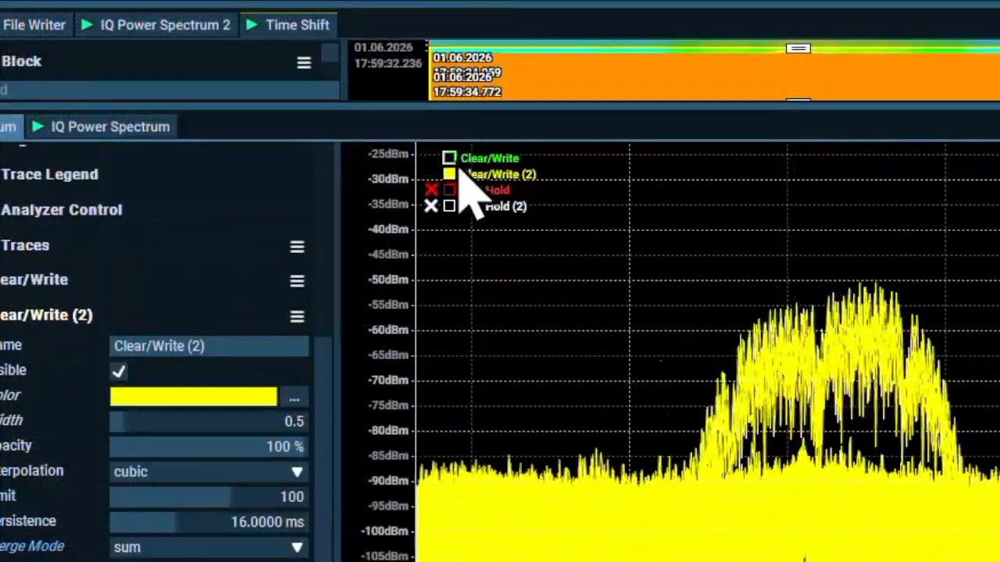
click(450, 160)
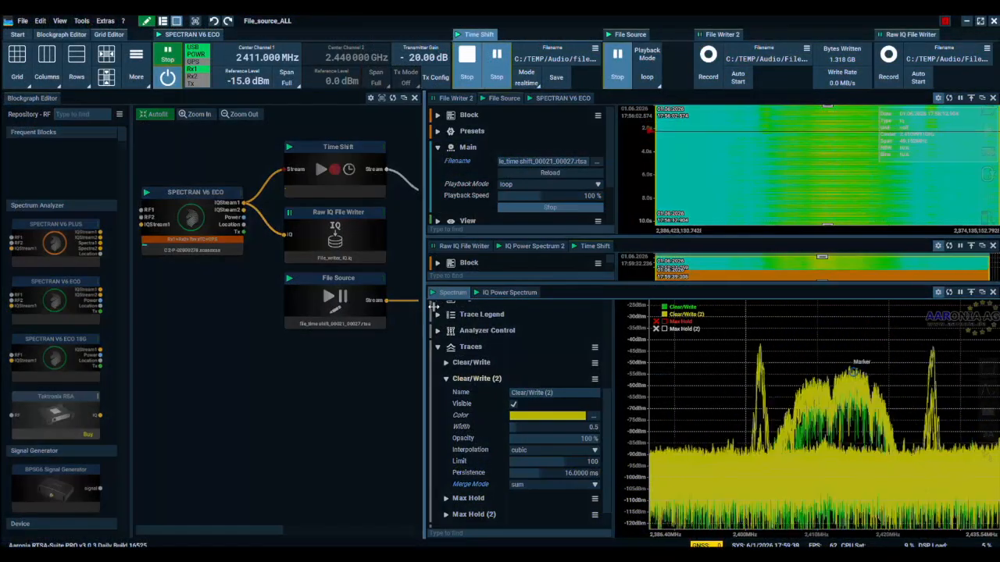
Widen the block graph to examine both signal paths into the Spectrum block, and shrink it to enlarge the spectrum.
drag(427, 306, 684, 343)
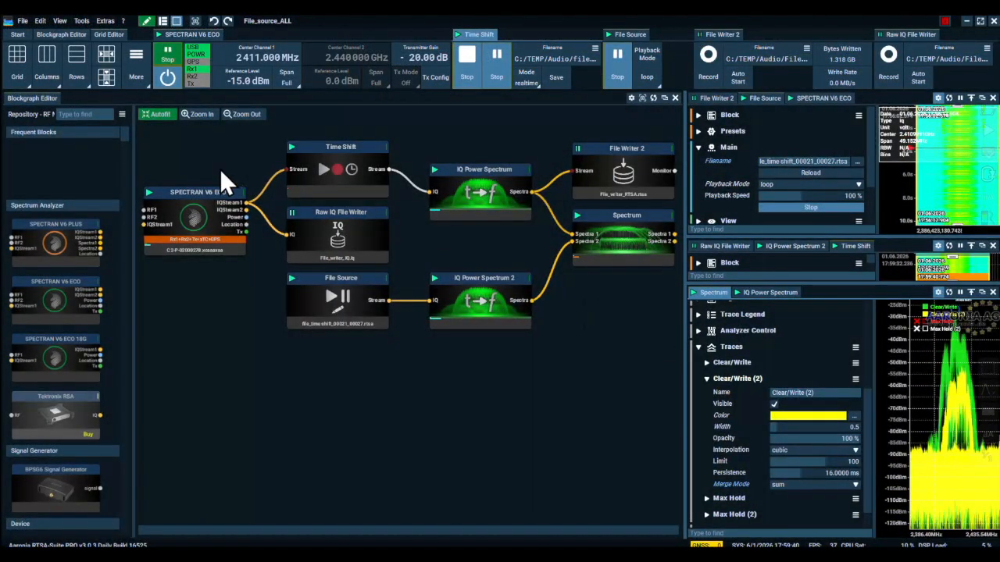
drag(422, 192, 431, 192)
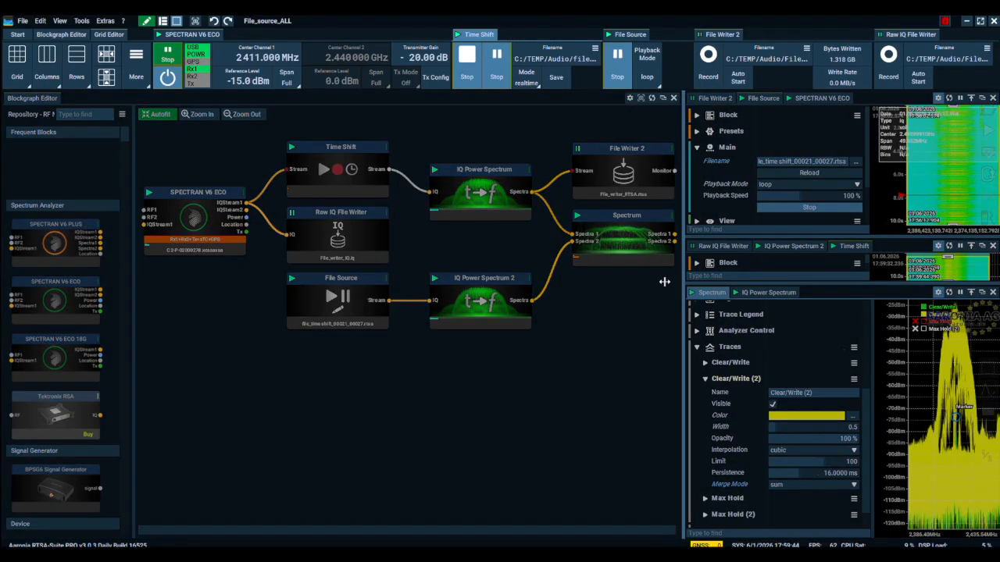
drag(685, 283, 407, 232)
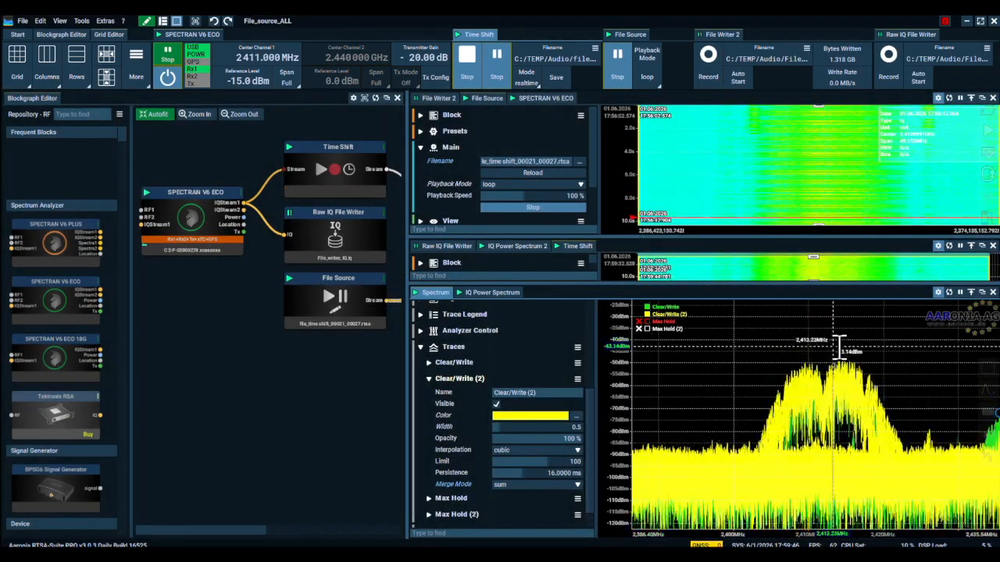
Hide and show the Clear/Write (2) trace to compare signals, and turn on the Max Hold and Max Hold (2) traces.
click(649, 318)
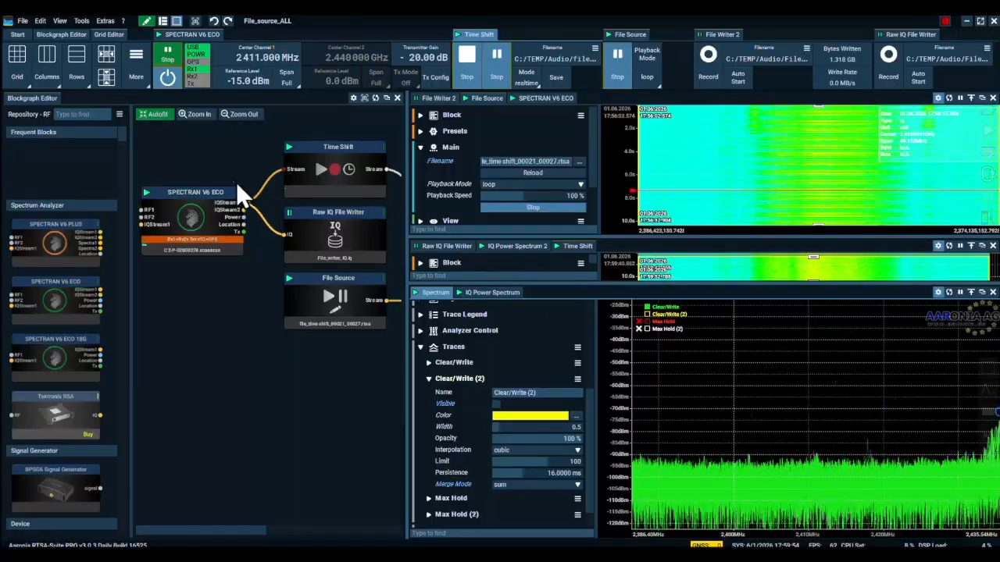
click(647, 314)
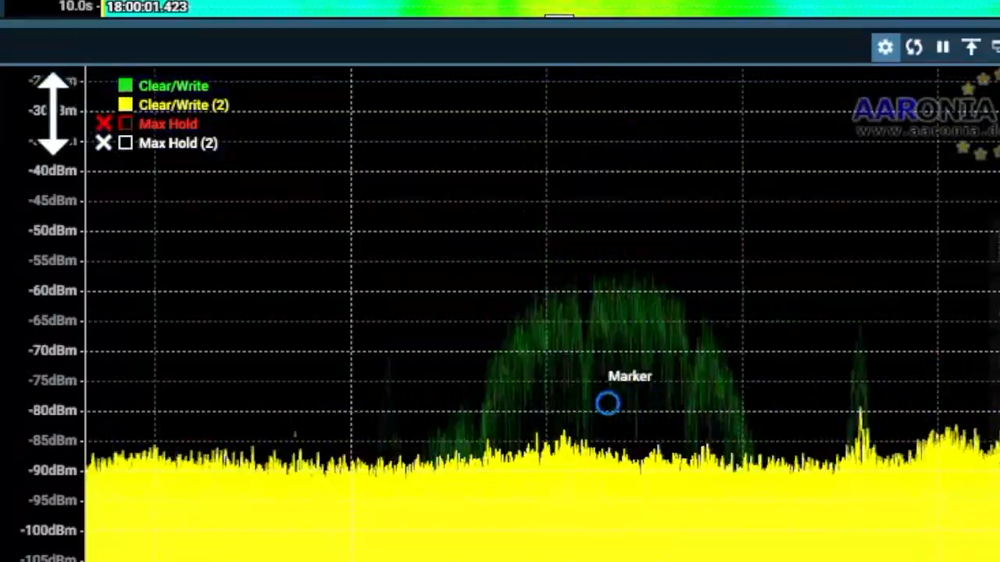
click(125, 124)
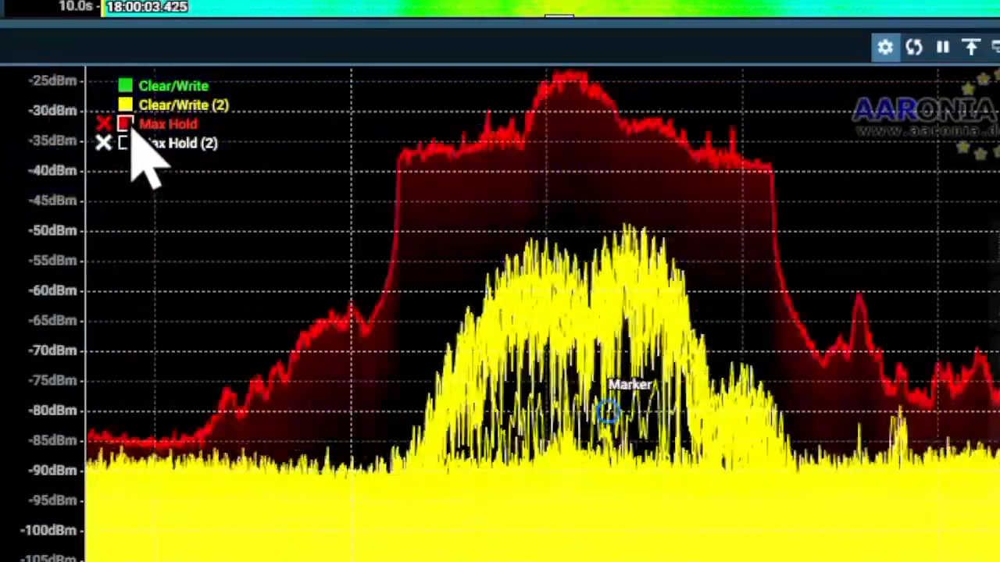
click(127, 145)
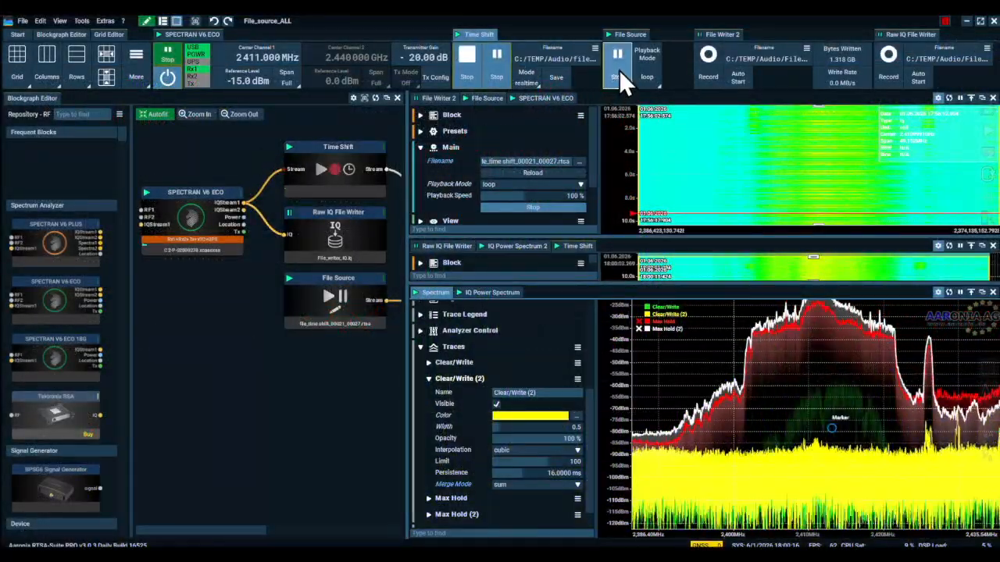
Stop the File Source playback and load the RAW IQ recording File_writer_IQ_00001_00000.iq into it.
click(619, 52)
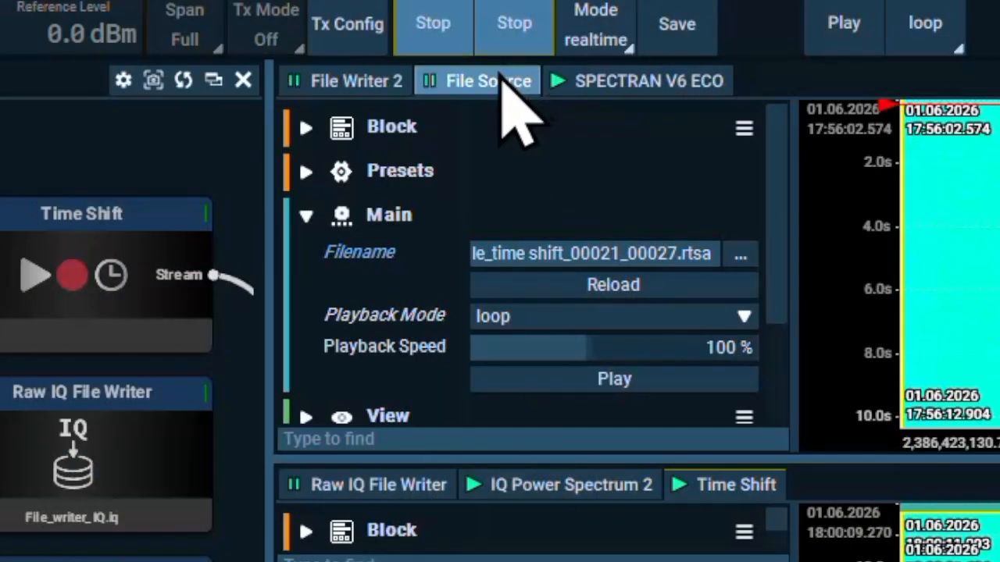
click(501, 79)
click(754, 257)
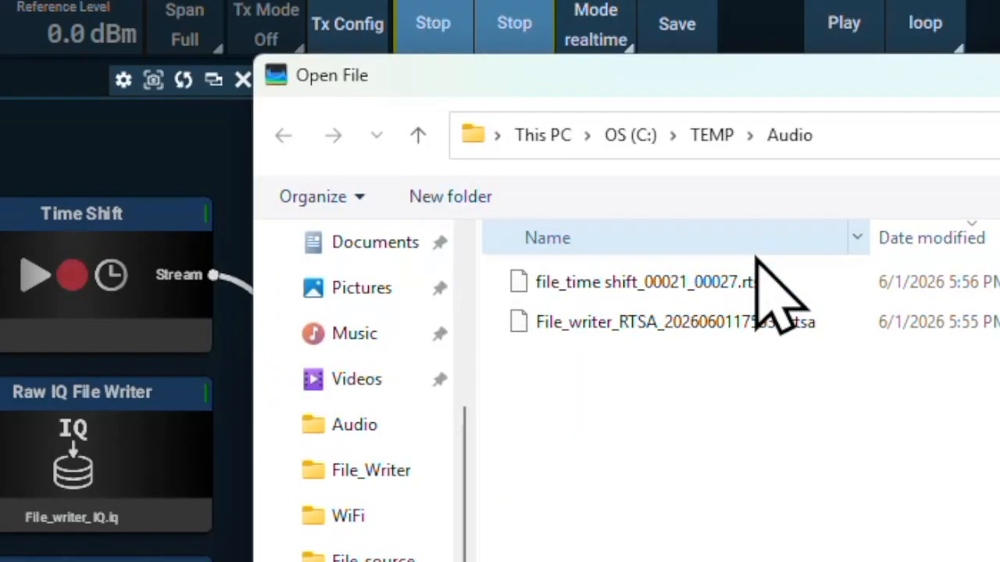
click(883, 484)
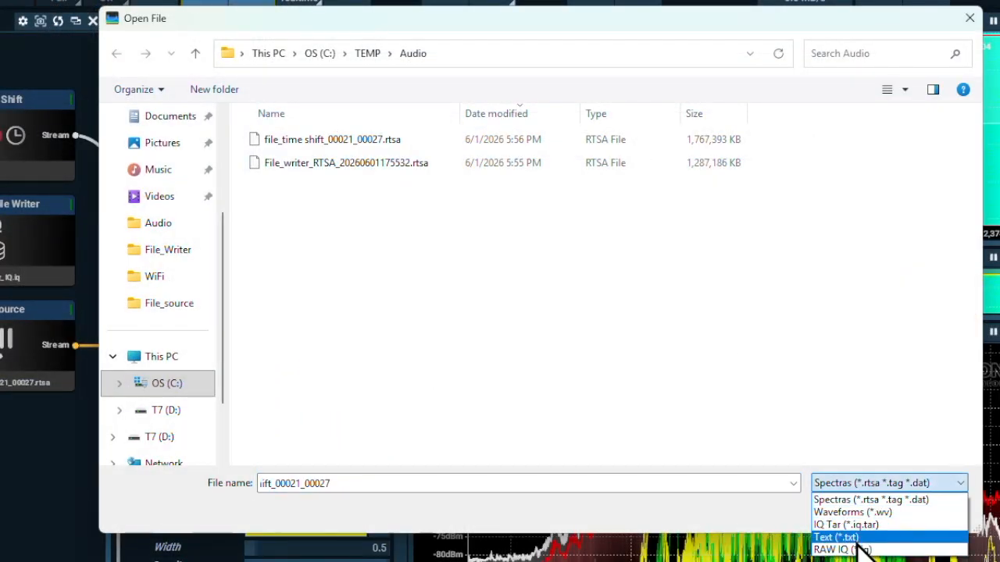
click(848, 547)
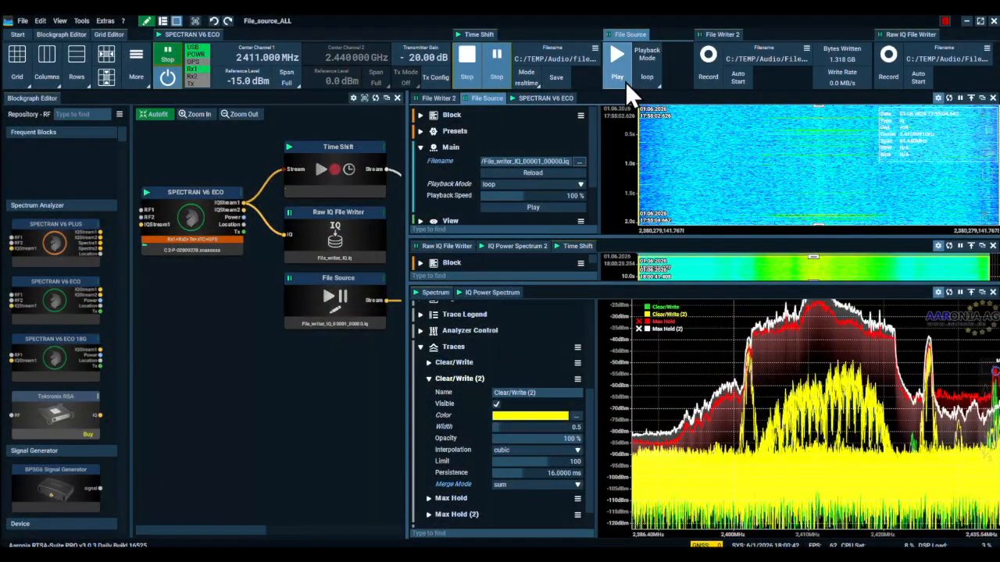
Start playback of the loaded raw IQ recording and resize the block graph to give the spectrum more width.
click(620, 73)
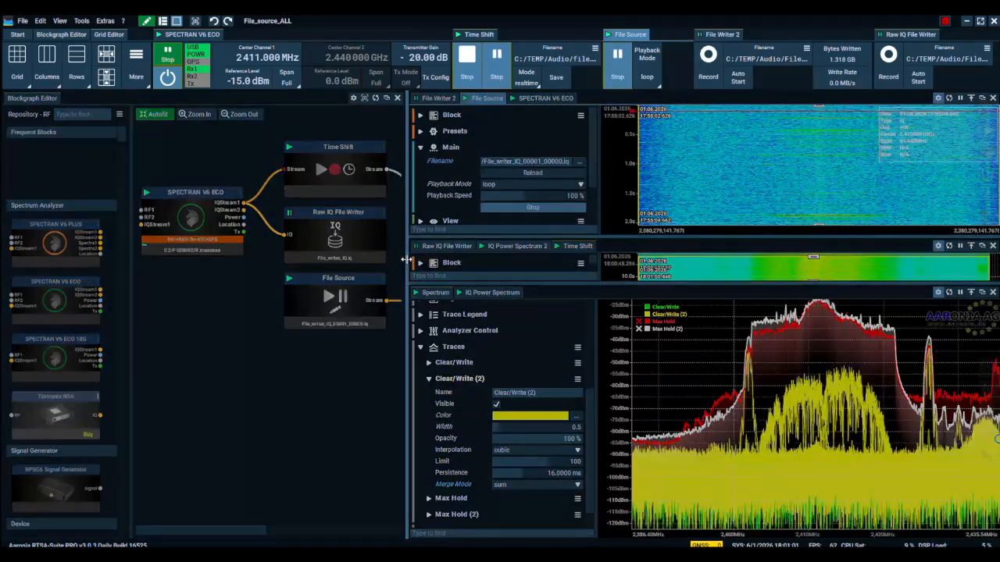
drag(408, 292, 691, 291)
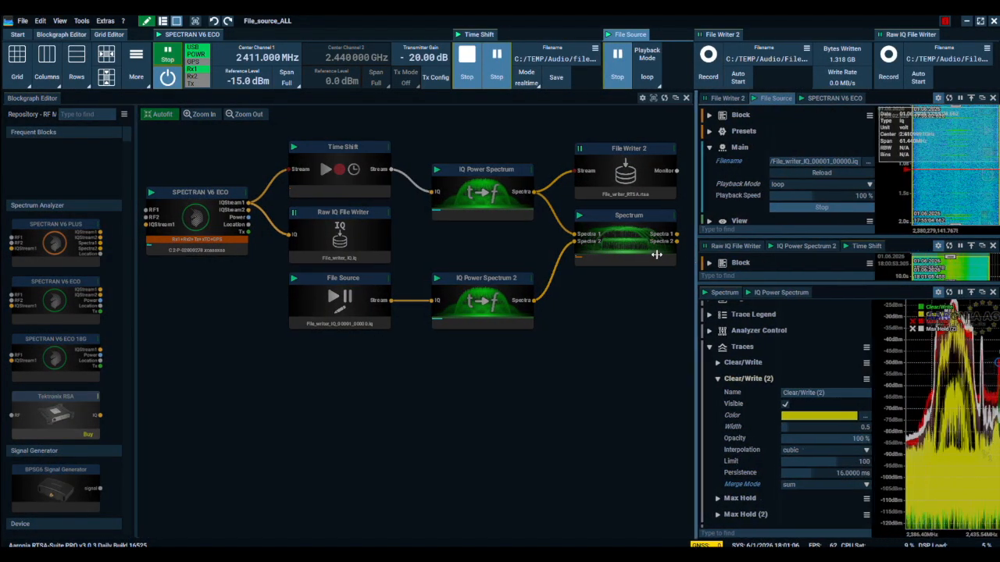
drag(705, 257, 264, 236)
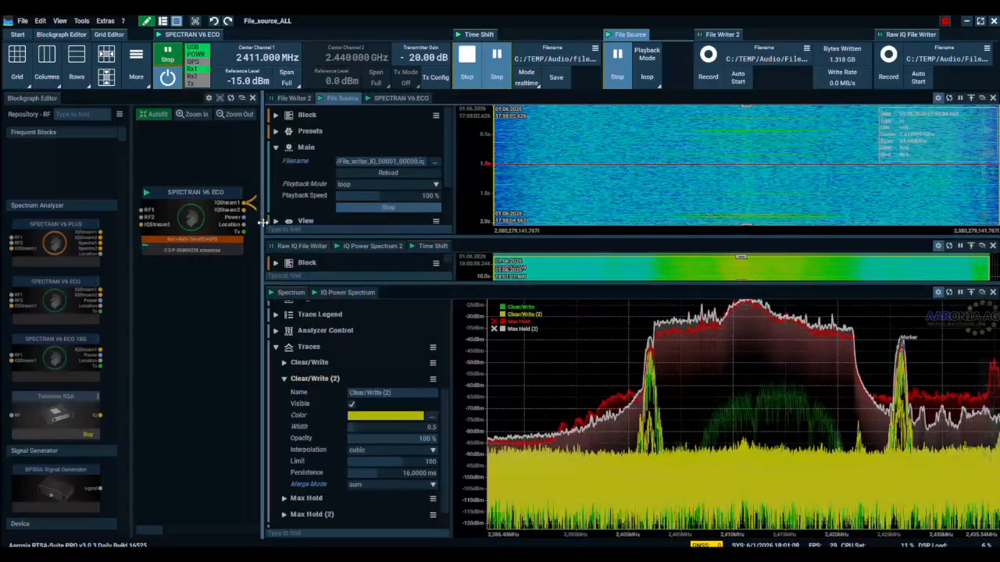